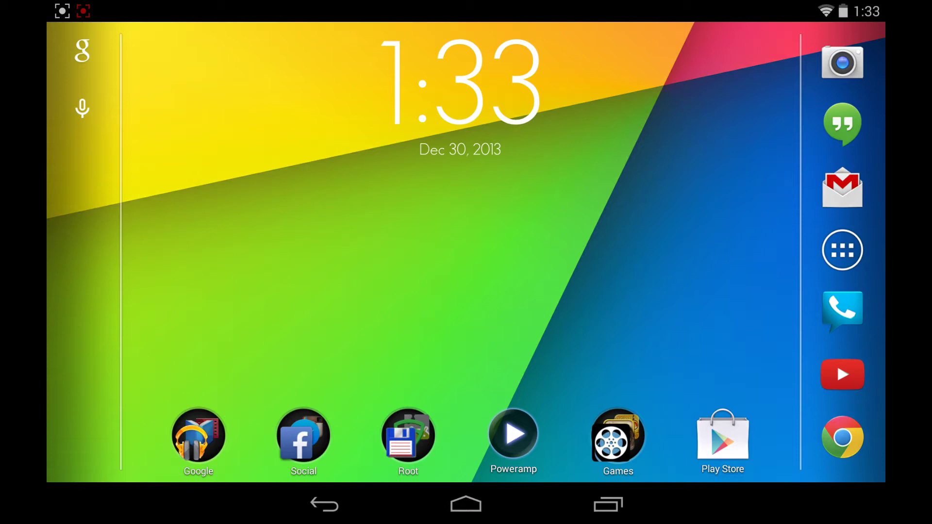
Launch Chrome from the home screen dock to load the Google Play Store page
click(842, 437)
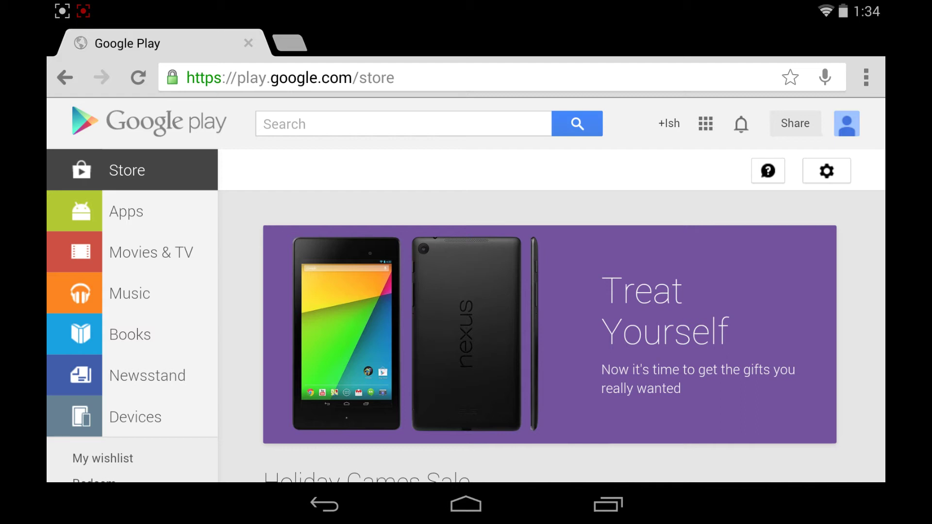
Go to My orders from the Play Store settings gear menu
click(826, 171)
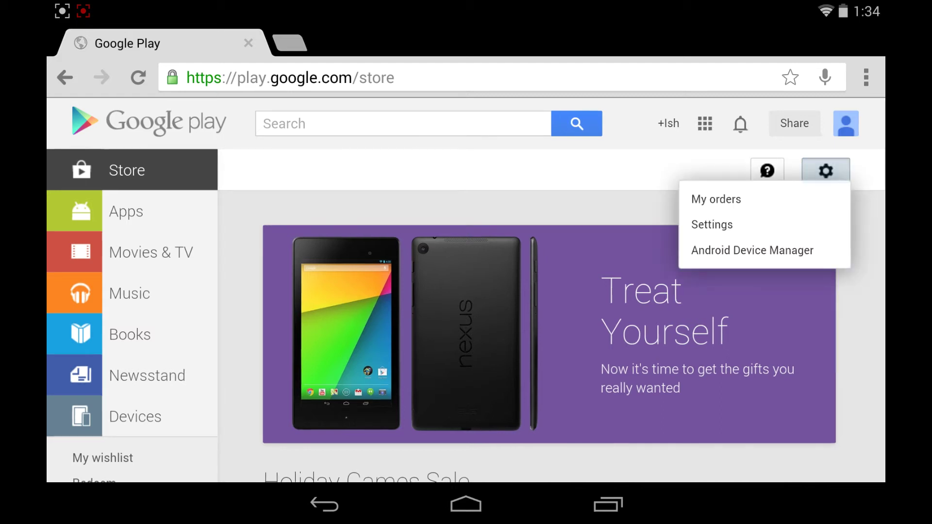
click(715, 199)
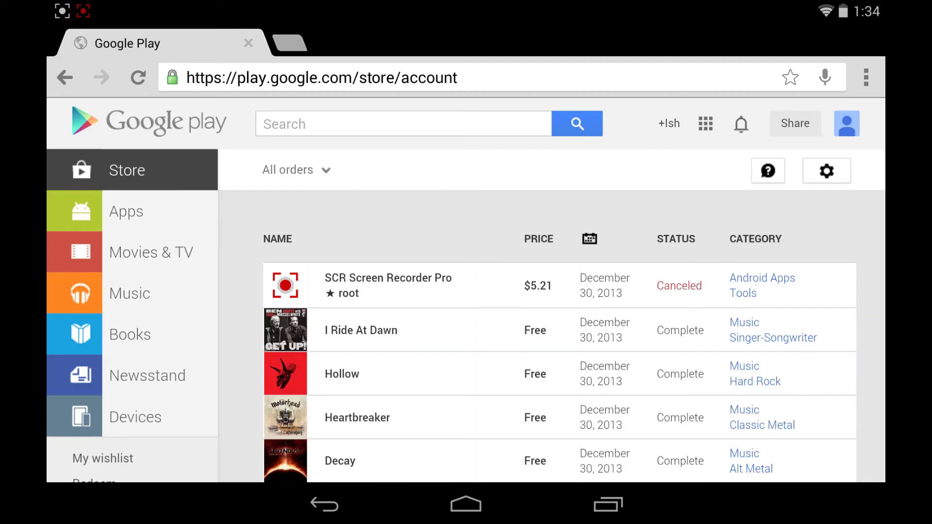
scroll(466, 291, down, 10)
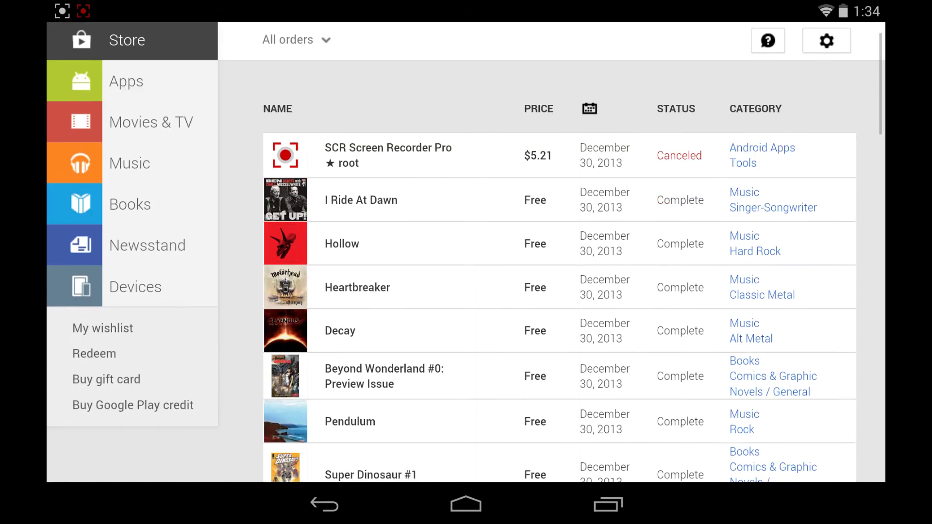
scroll(560, 273, down, 5)
scroll(559, 273, down, 5)
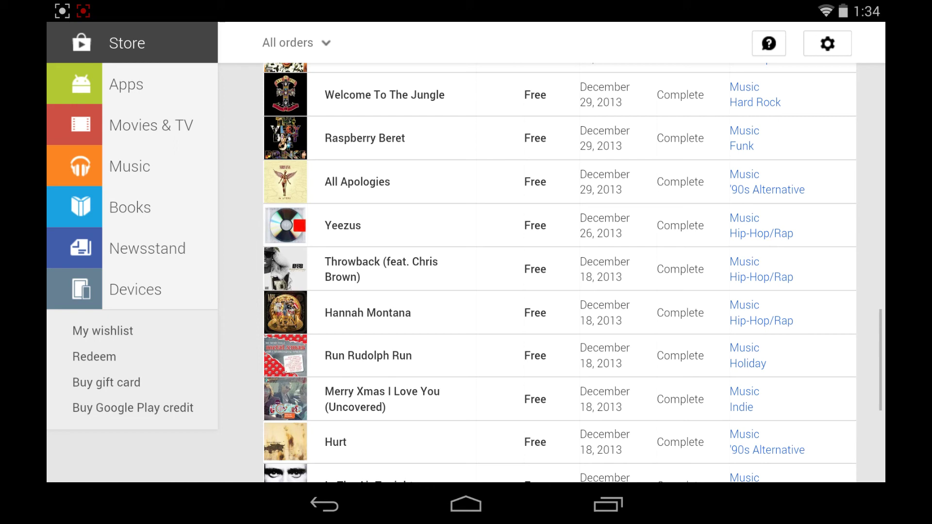
scroll(560, 273, down, 5)
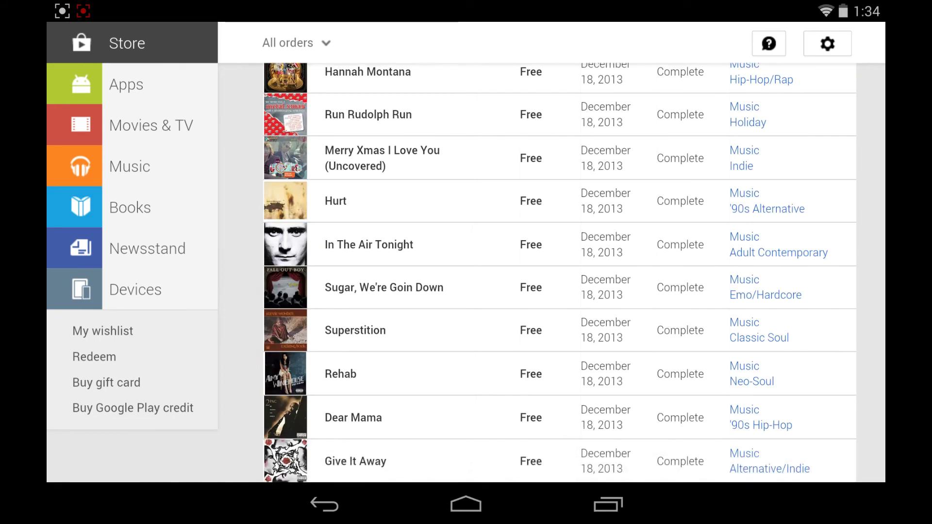
scroll(560, 273, down, 10)
scroll(560, 273, down, 5)
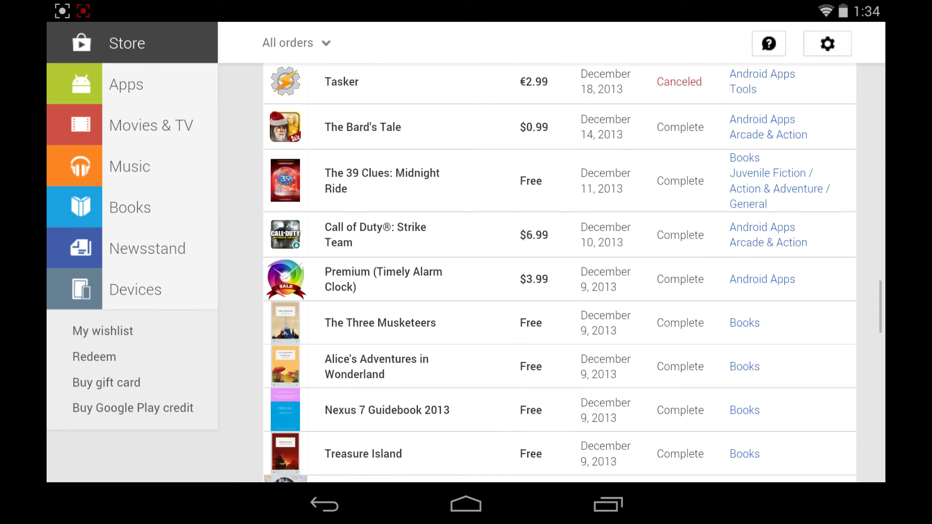
Show the actions menu for the Call of Duty®: Strike Team order
click(487, 226)
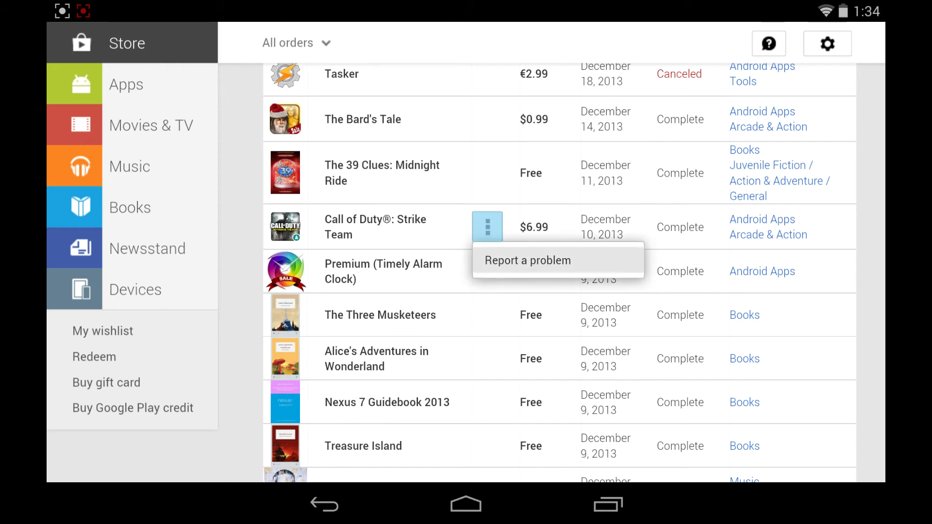
Report a problem choosing "I'd like to request a refund", then cancel the report
click(528, 260)
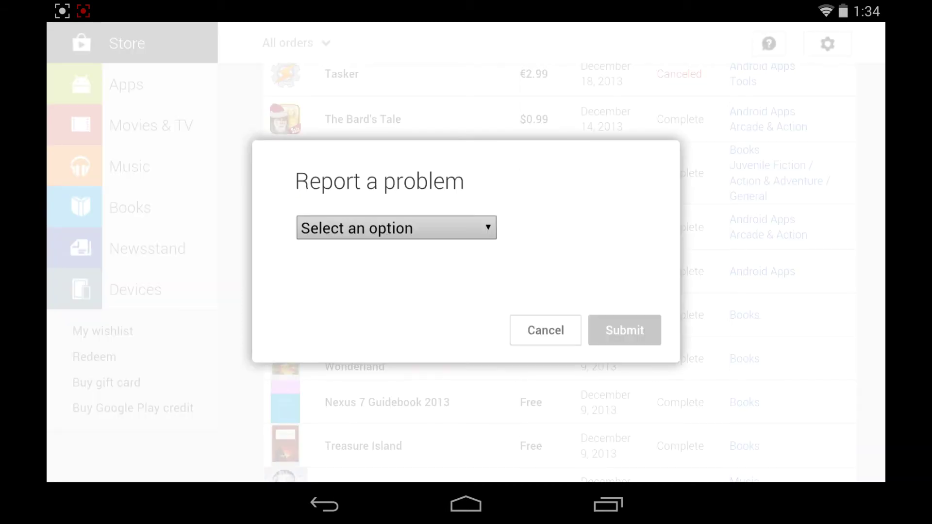
click(396, 227)
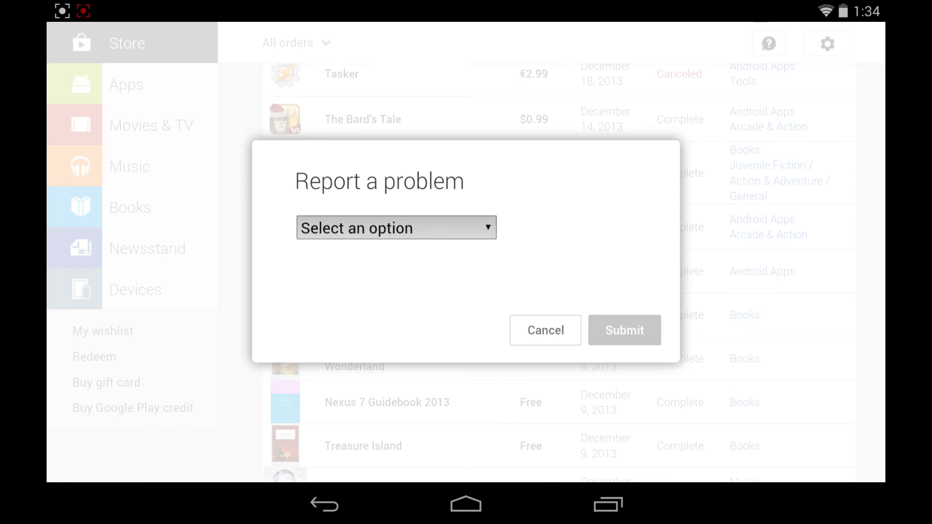
click(346, 281)
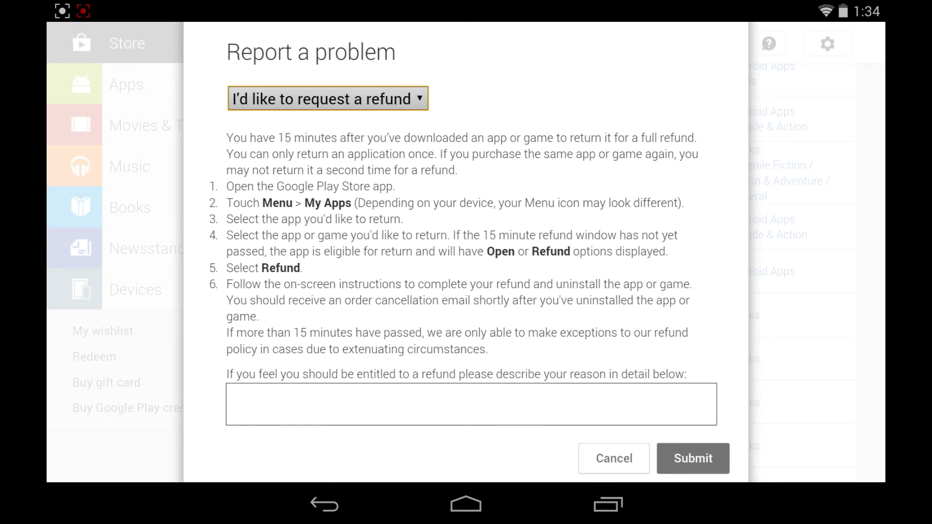
click(613, 457)
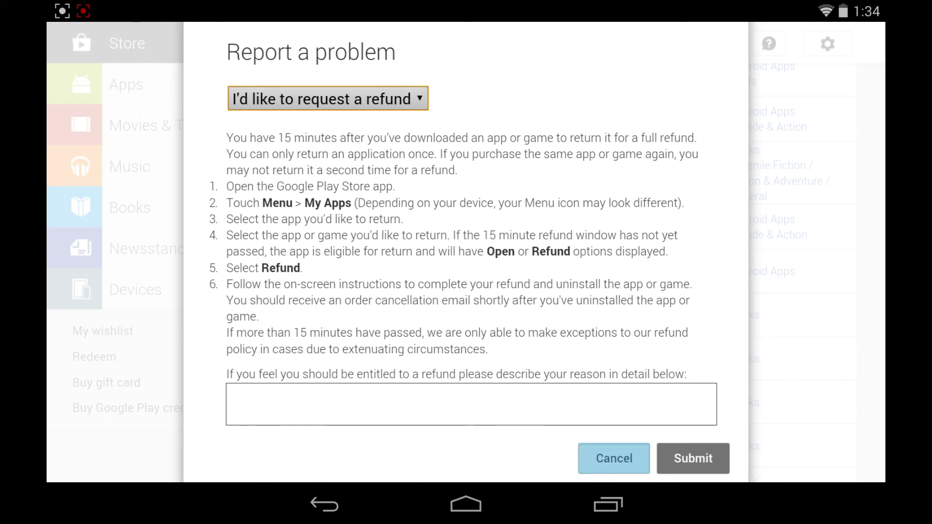
scroll(559, 291, up, 10)
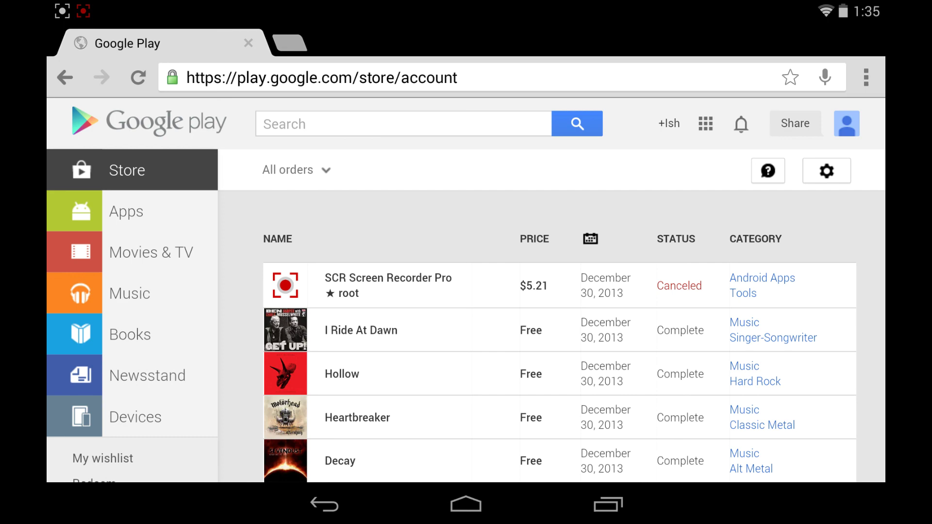
Go to the home screen and browse to the second page of the app drawer
click(466, 504)
click(842, 250)
drag(655, 292, 291, 292)
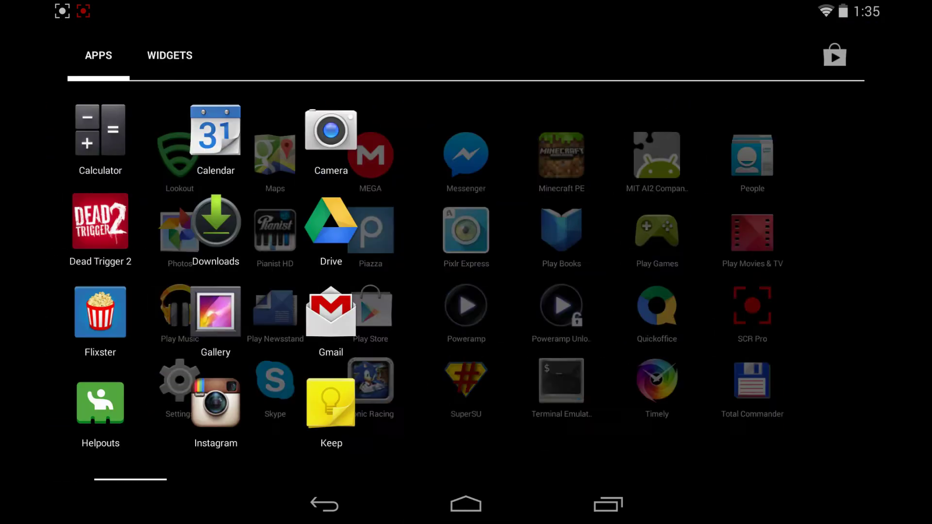